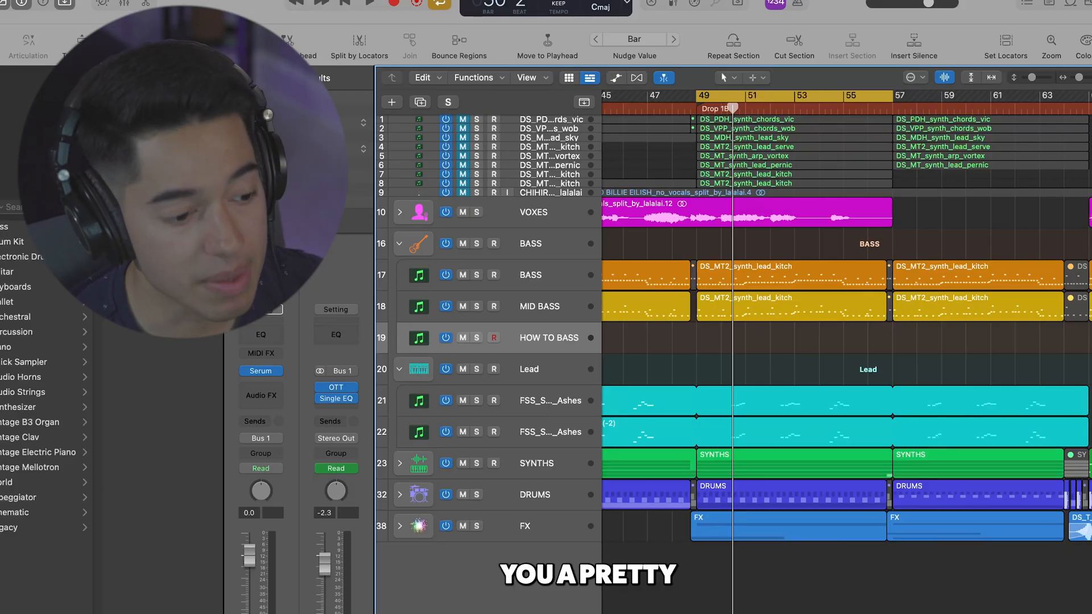
# Step: Open the Serum synth on the HOW TO BASS track and initialize its preset
pyautogui.click(263, 371)
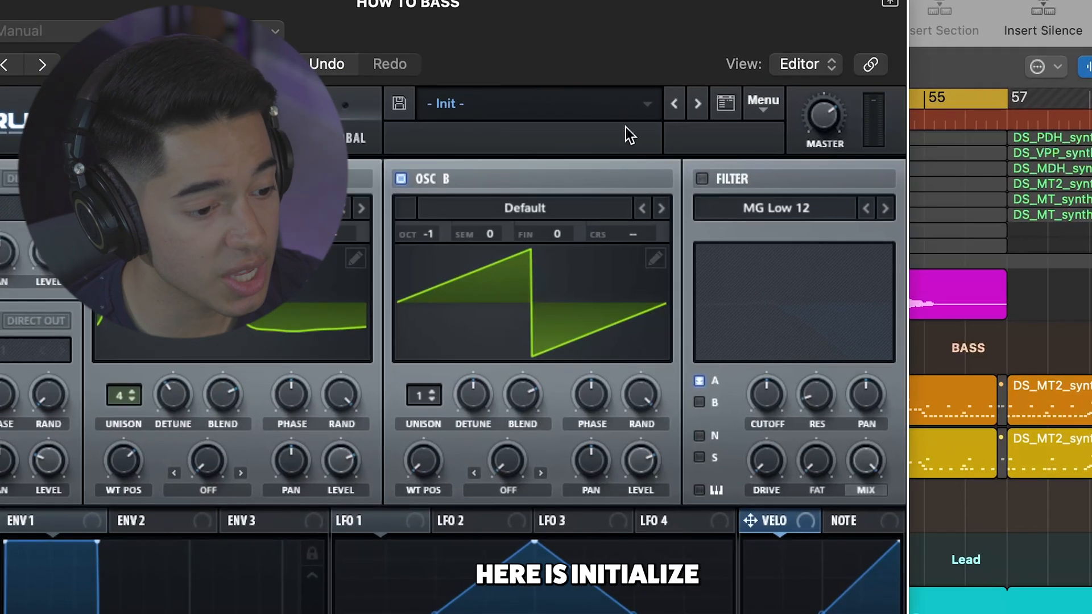
pyautogui.click(763, 95)
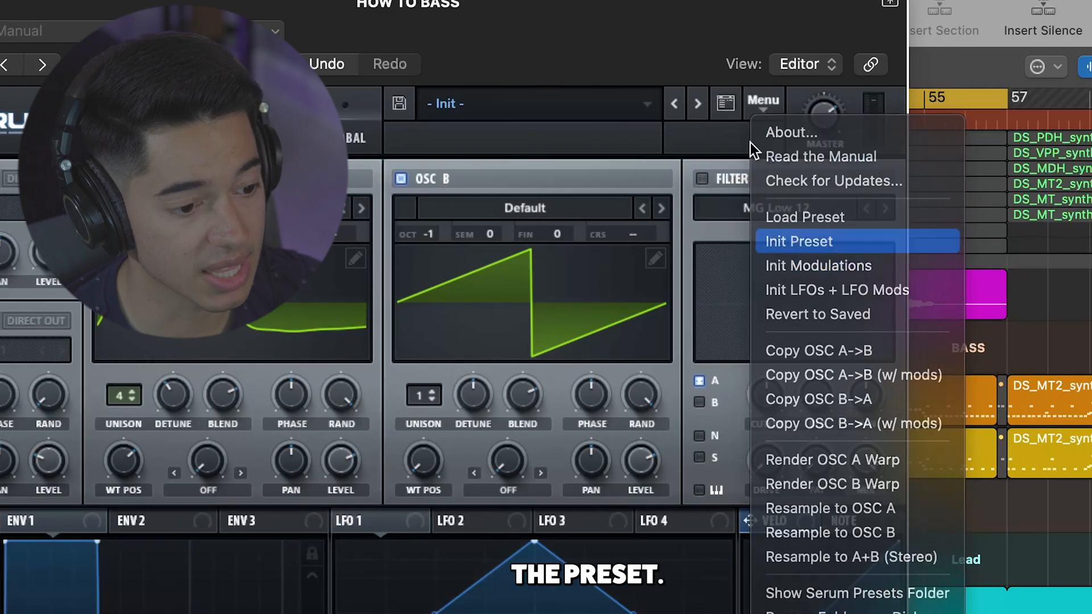
pyautogui.click(824, 241)
pyautogui.moveTo(503, 25); pyautogui.dragTo(556, 3)
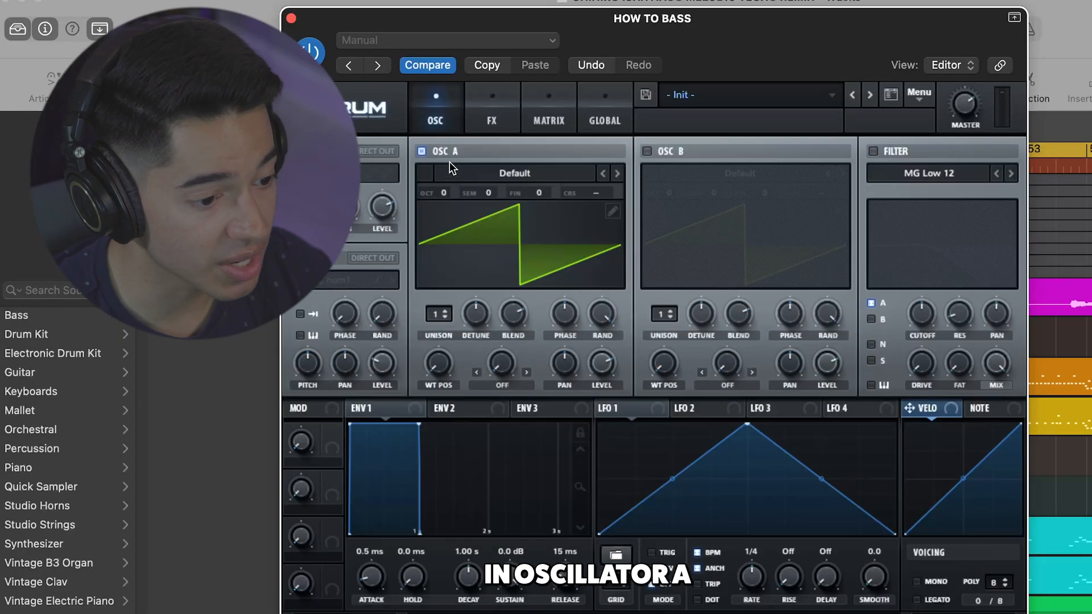
# Step: Load the BS2 - Acid analog wavetable into oscillator A
pyautogui.click(498, 169)
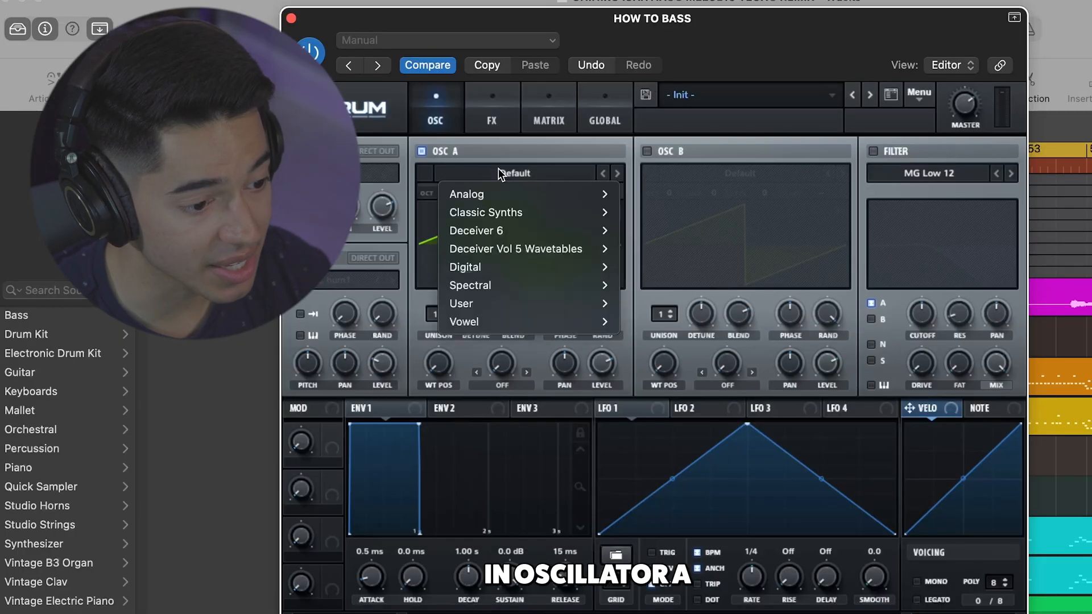
pyautogui.moveTo(578, 188)
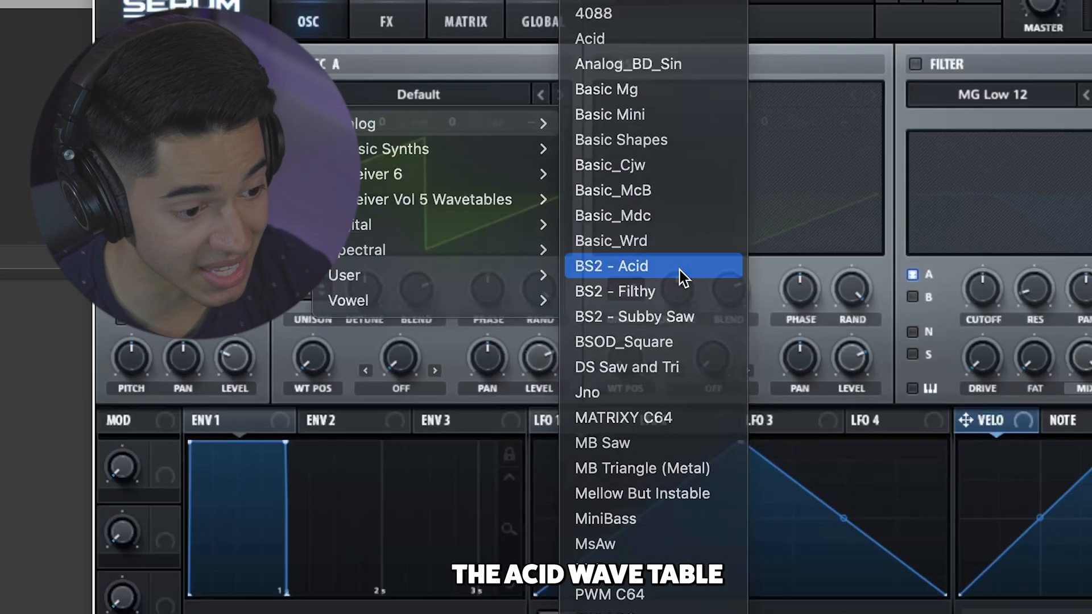
pyautogui.click(698, 262)
pyautogui.moveTo(630, 24); pyautogui.dragTo(651, 31)
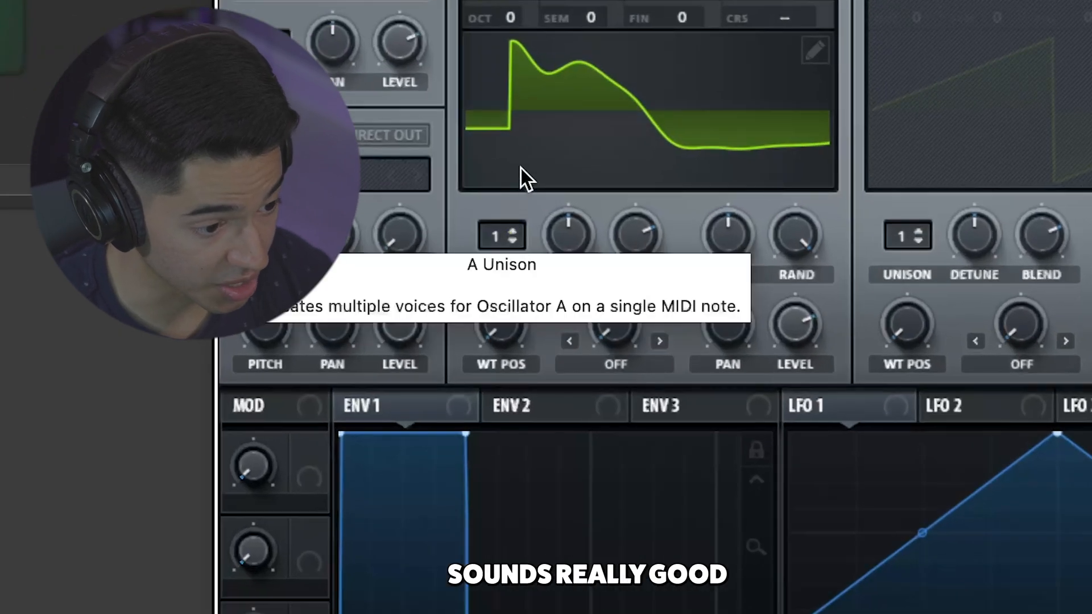
# Step: Set oscillator A to 4 unison voices, lower its detune and raise its wavetable position
pyautogui.click(519, 226)
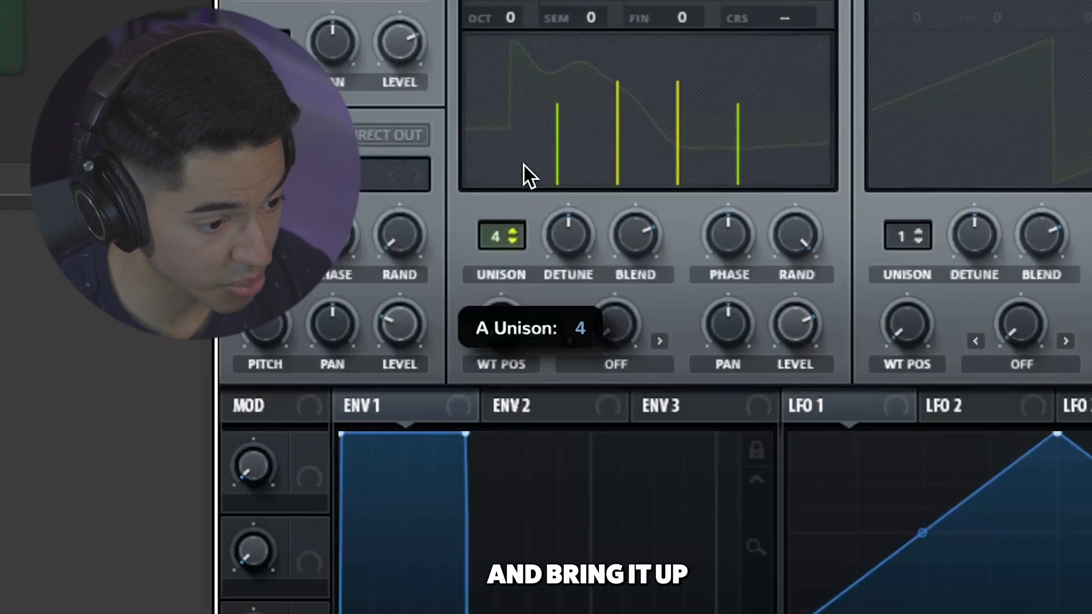
pyautogui.moveTo(524, 165); pyautogui.dragTo(525, 162)
pyautogui.moveTo(582, 217); pyautogui.dragTo(574, 274)
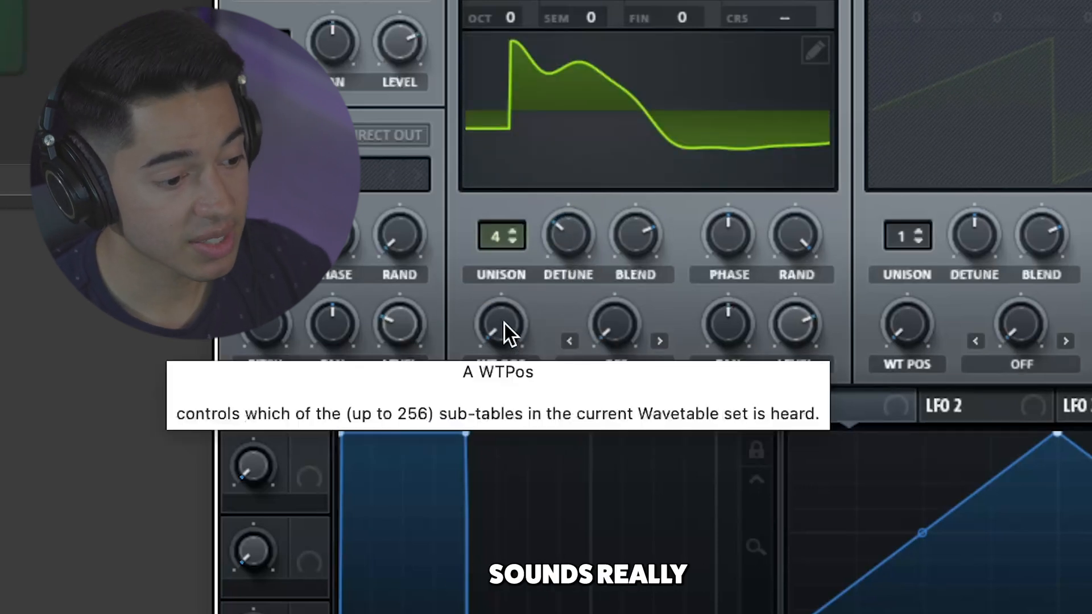
pyautogui.moveTo(504, 323); pyautogui.dragTo(506, 203)
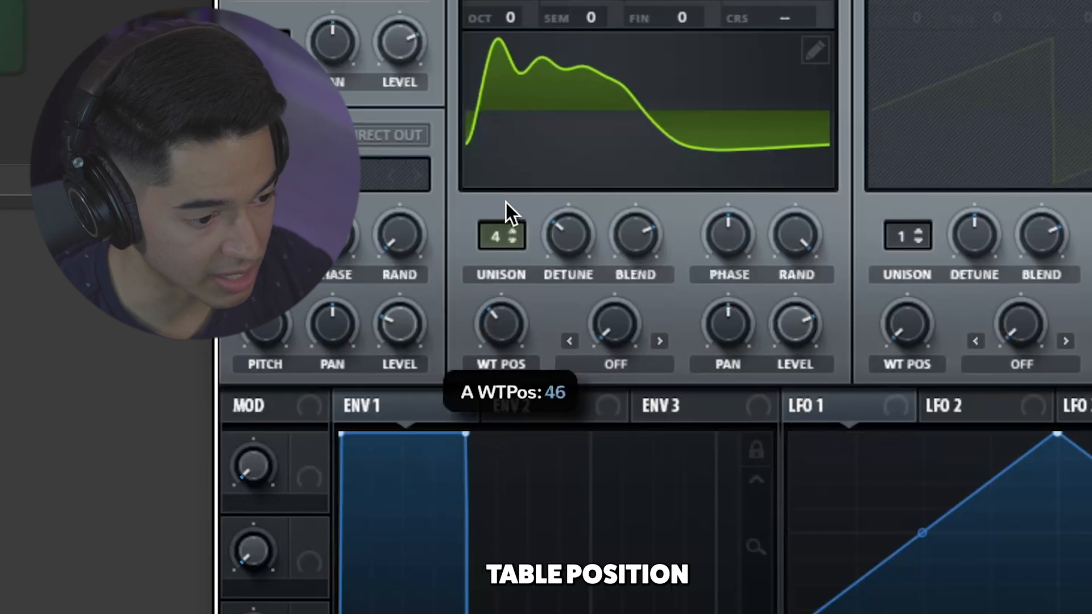
pyautogui.moveTo(511, 129); pyautogui.dragTo(515, 104)
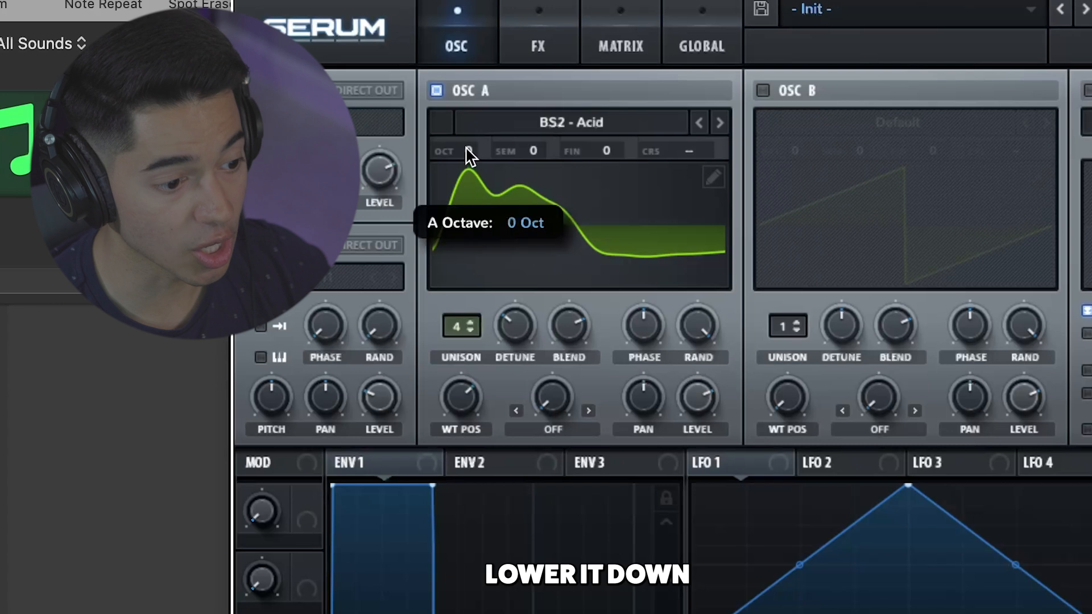
# Step: Lower oscillator A to octave -1 and enable oscillator B with the Default wavetable at octave -1
pyautogui.moveTo(512, 18); pyautogui.dragTo(507, 50)
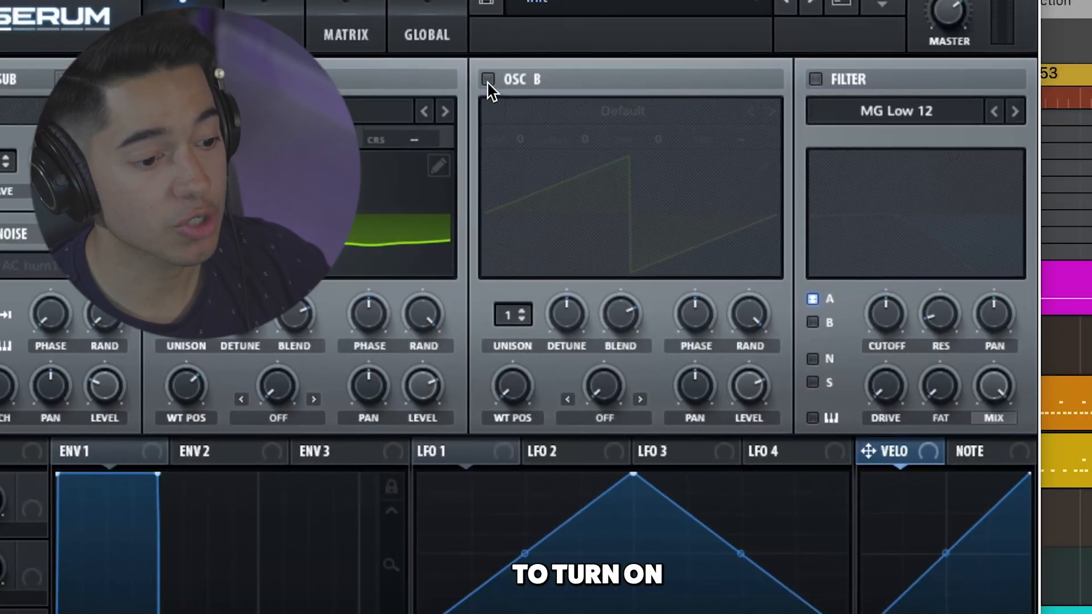
pyautogui.click(488, 80)
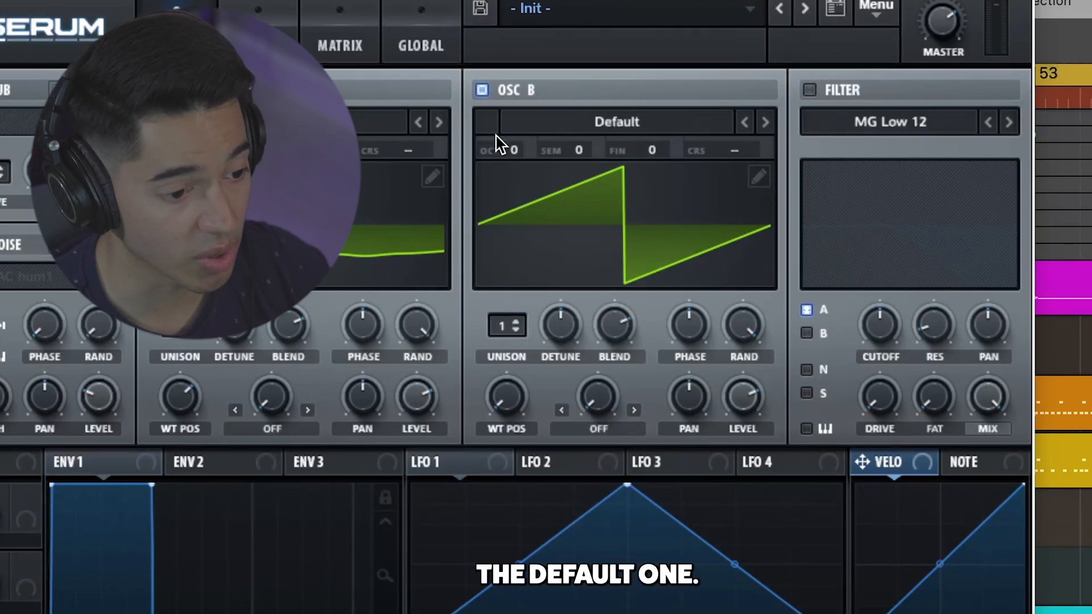
pyautogui.moveTo(510, 151); pyautogui.dragTo(512, 208)
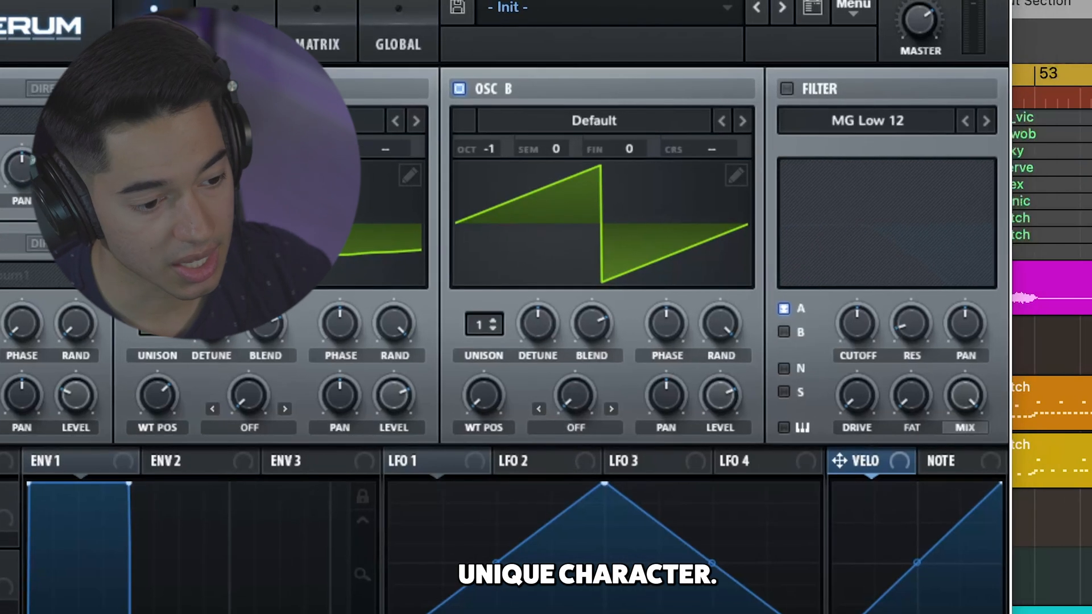
# Step: Enable the MG Low 12 filter for oscillators A and B, lower its cutoff and raise its resonance
pyautogui.click(787, 90)
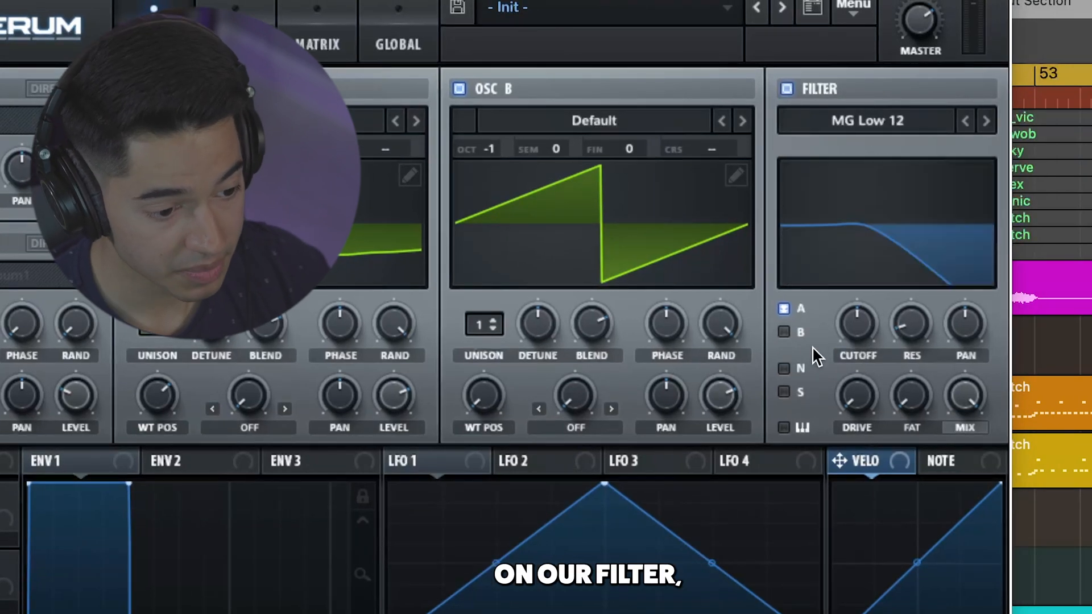
pyautogui.click(783, 307)
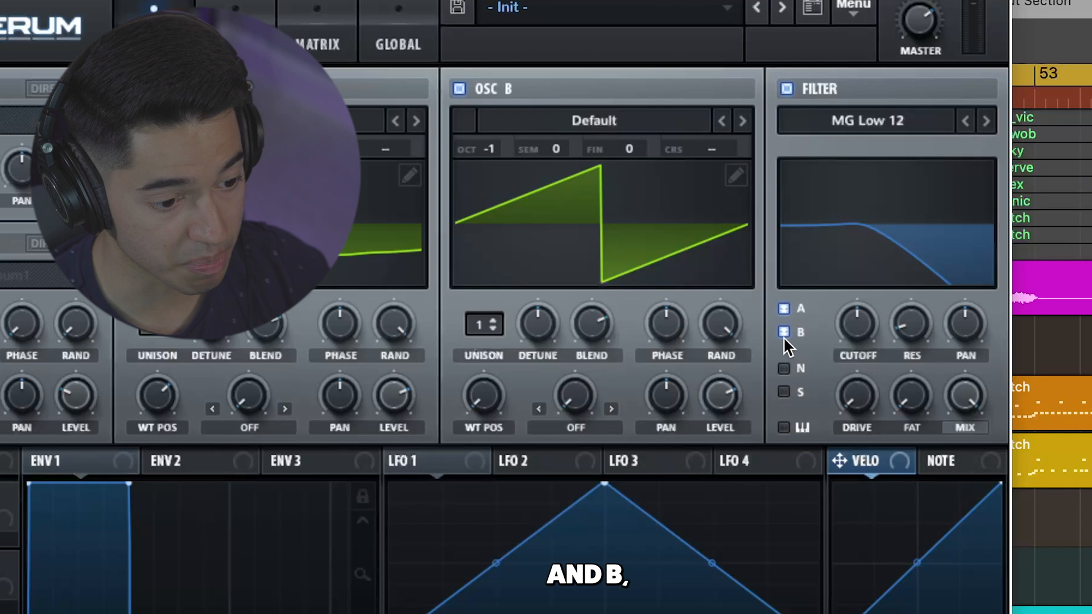
pyautogui.moveTo(858, 327); pyautogui.dragTo(861, 372)
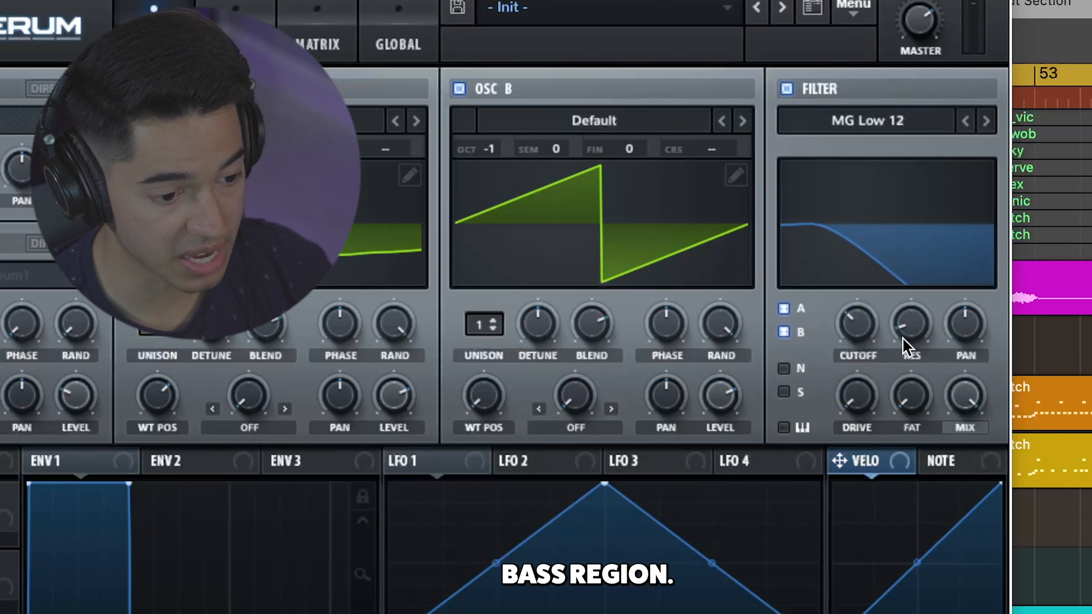
pyautogui.moveTo(907, 324); pyautogui.dragTo(906, 288)
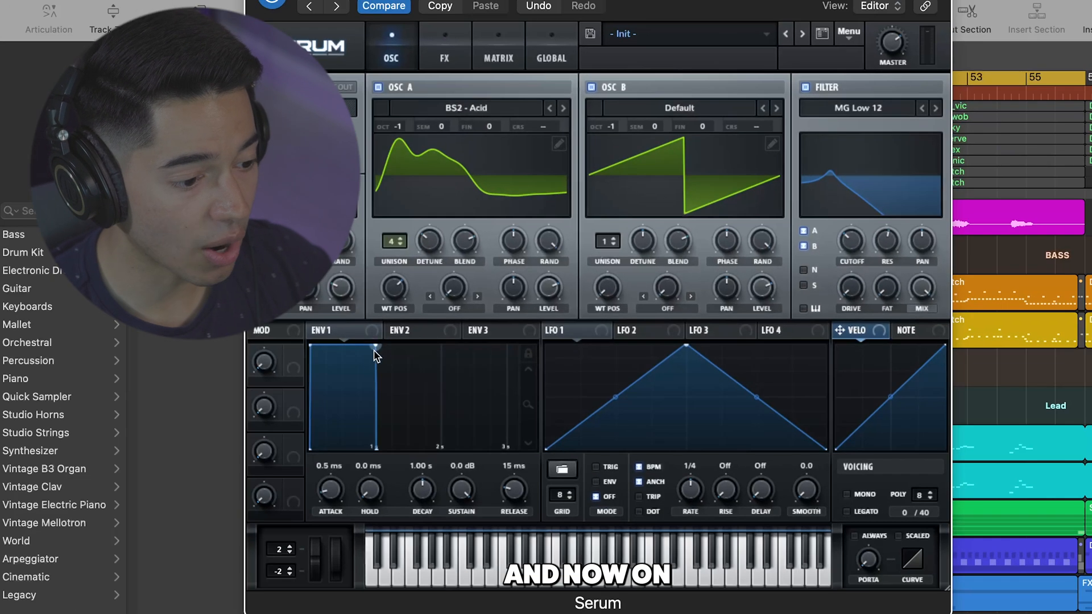
# Step: Shape envelope 1 as a pluck with 580 ms decay, -32.7 dB sustain and 124 ms release, and assign it to the filter cutoff
pyautogui.moveTo(375, 346); pyautogui.dragTo(357, 408)
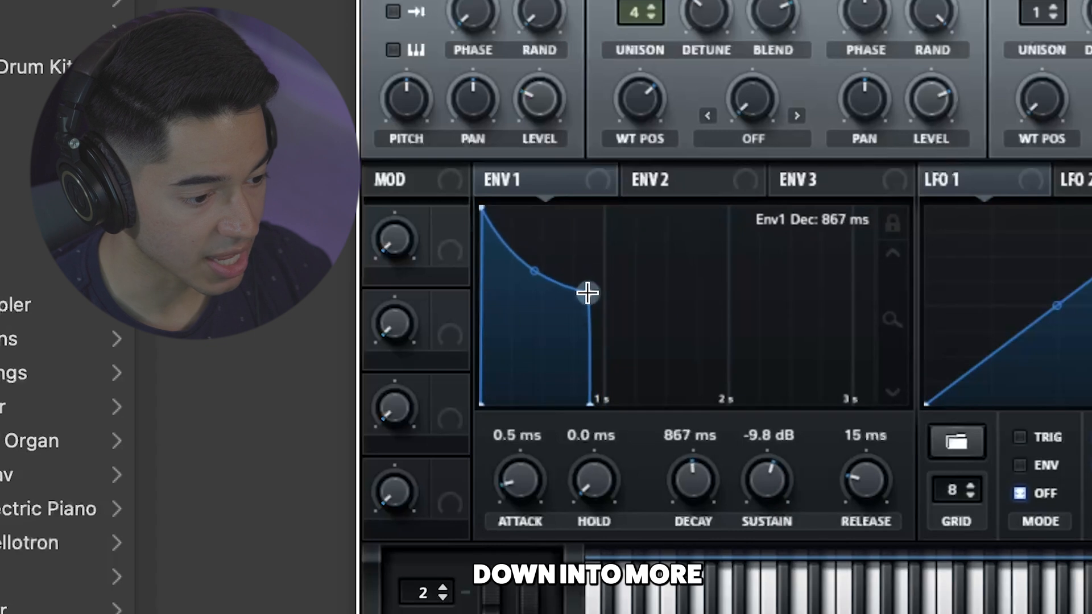
pyautogui.moveTo(561, 342); pyautogui.dragTo(547, 359)
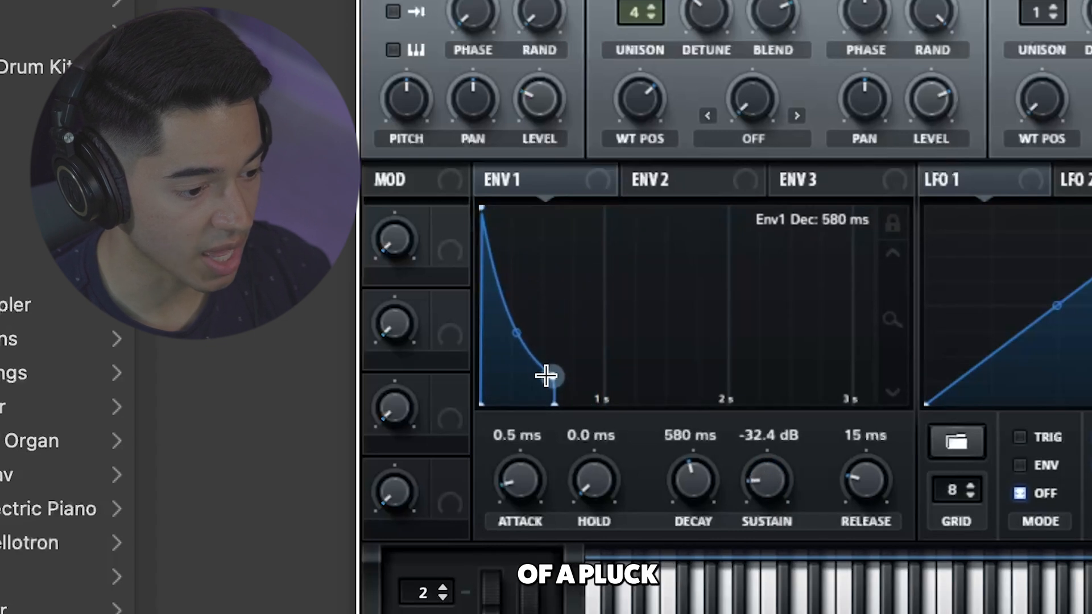
pyautogui.moveTo(856, 488); pyautogui.dragTo(854, 447)
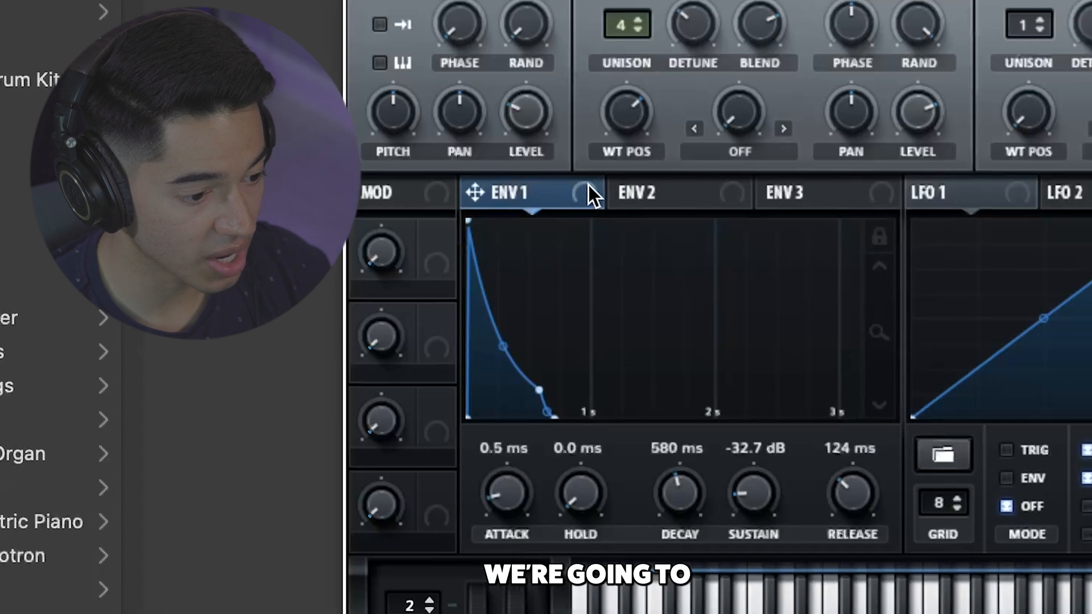
pyautogui.moveTo(588, 194); pyautogui.dragTo(689, 321)
pyautogui.moveTo(653, 285); pyautogui.dragTo(666, 328)
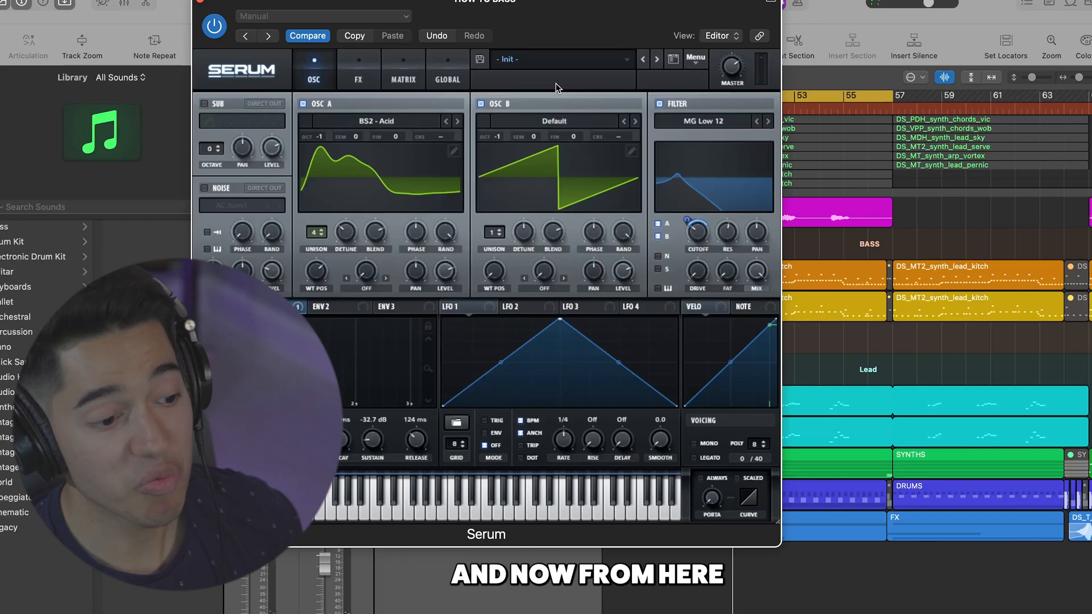
pyautogui.click(401, 83)
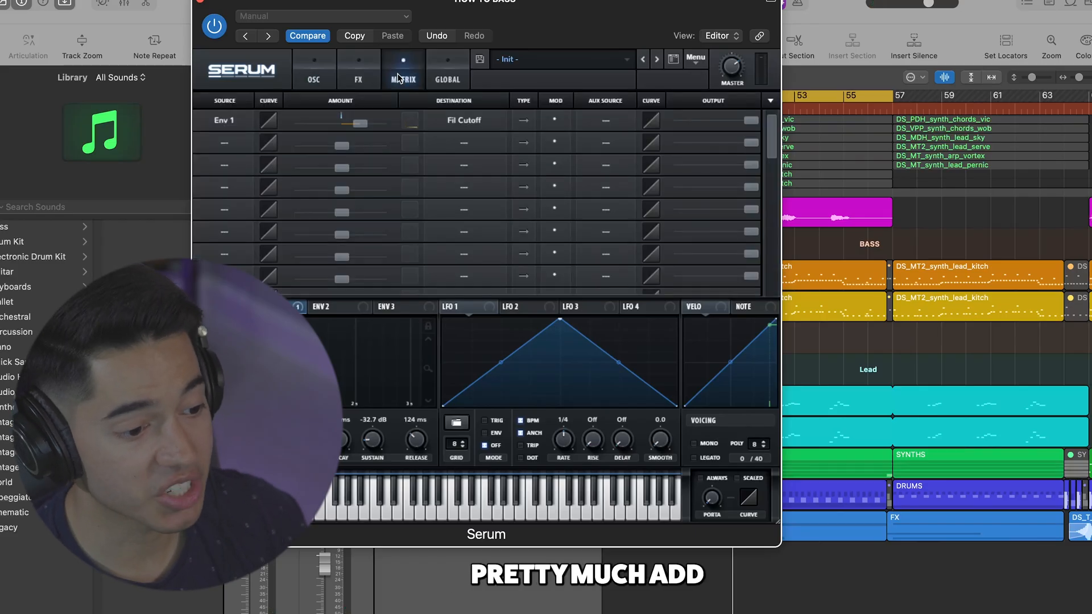
pyautogui.click(359, 77)
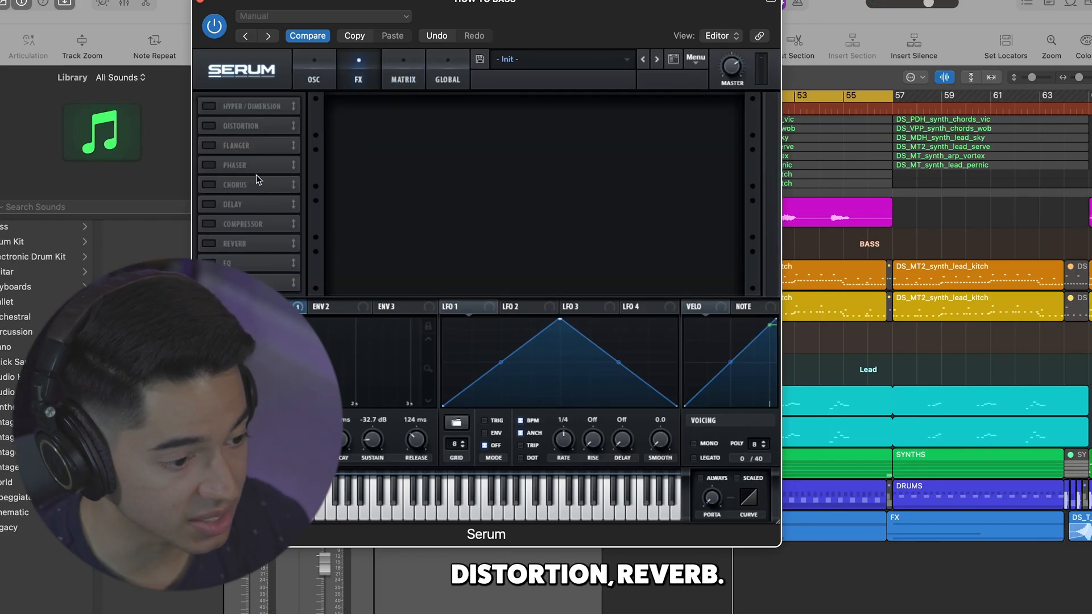
pyautogui.click(314, 79)
pyautogui.moveTo(560, 14); pyautogui.dragTo(566, 19)
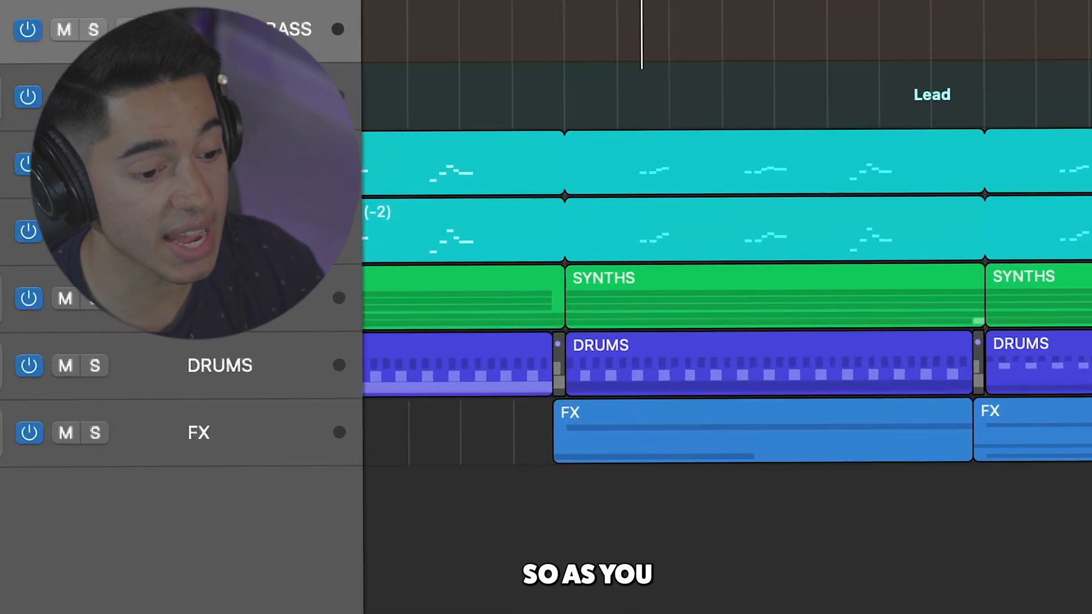
# Step: Examine the note pattern of the BASS track's region at bar 49 in the piano roll
pyautogui.doubleClick(801, 157)
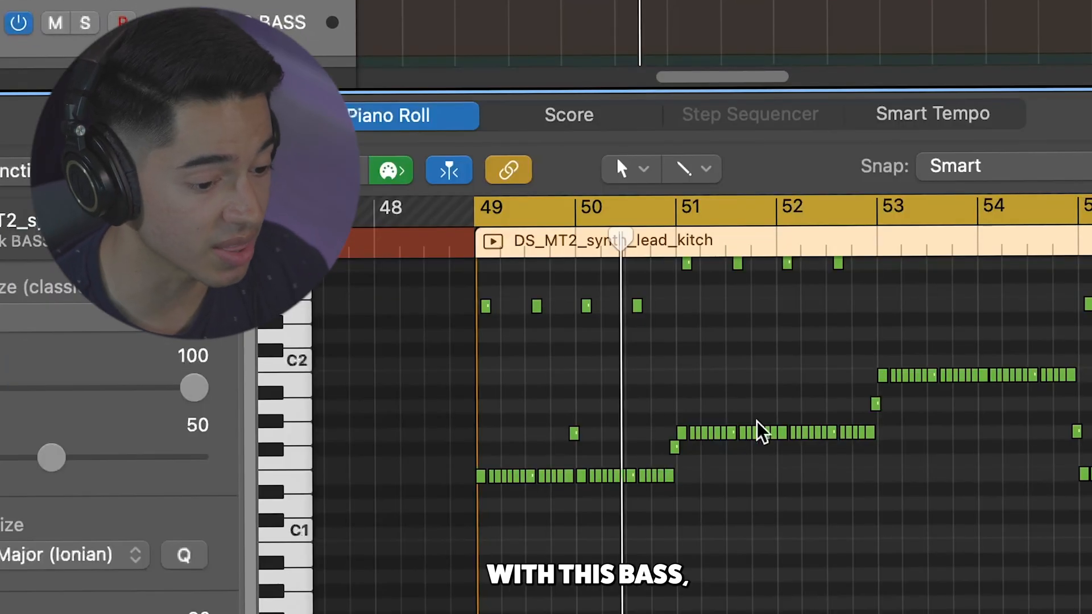
pyautogui.press('super+Right')
pyautogui.press('super+Right')
pyautogui.press('super+Right')
pyautogui.press('super+Right')
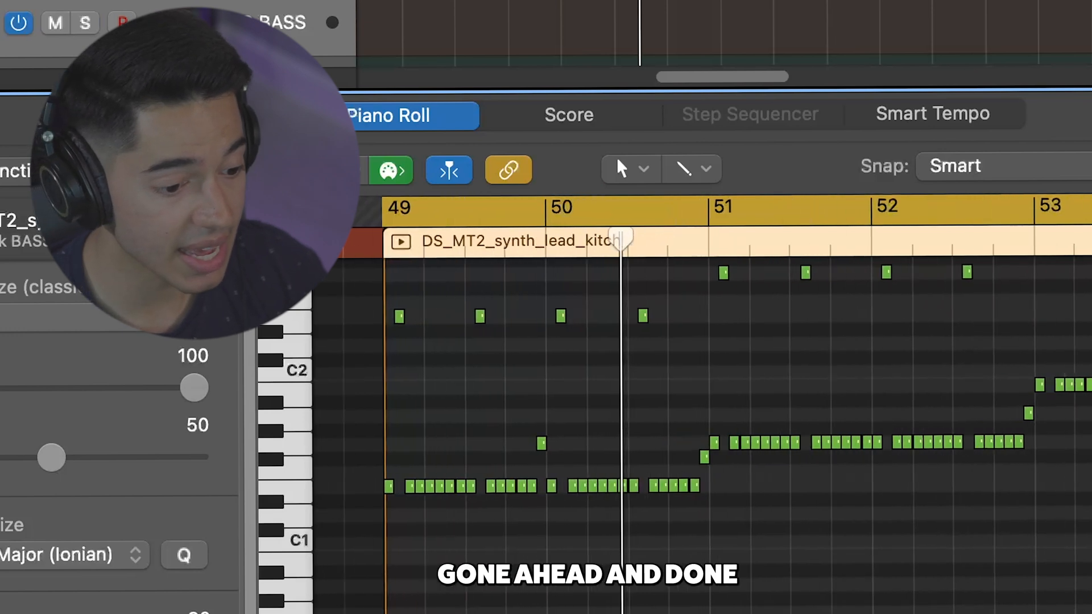
pyautogui.scroll(1, 823, 455)
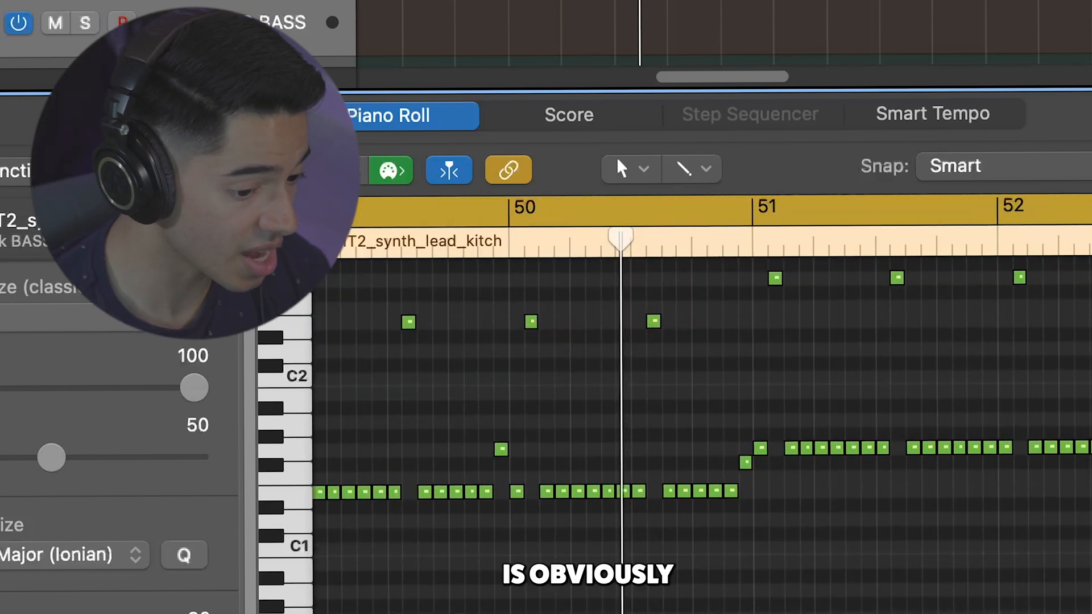
pyautogui.hscroll(-5, 785, 574)
pyautogui.scroll(1, 785, 572)
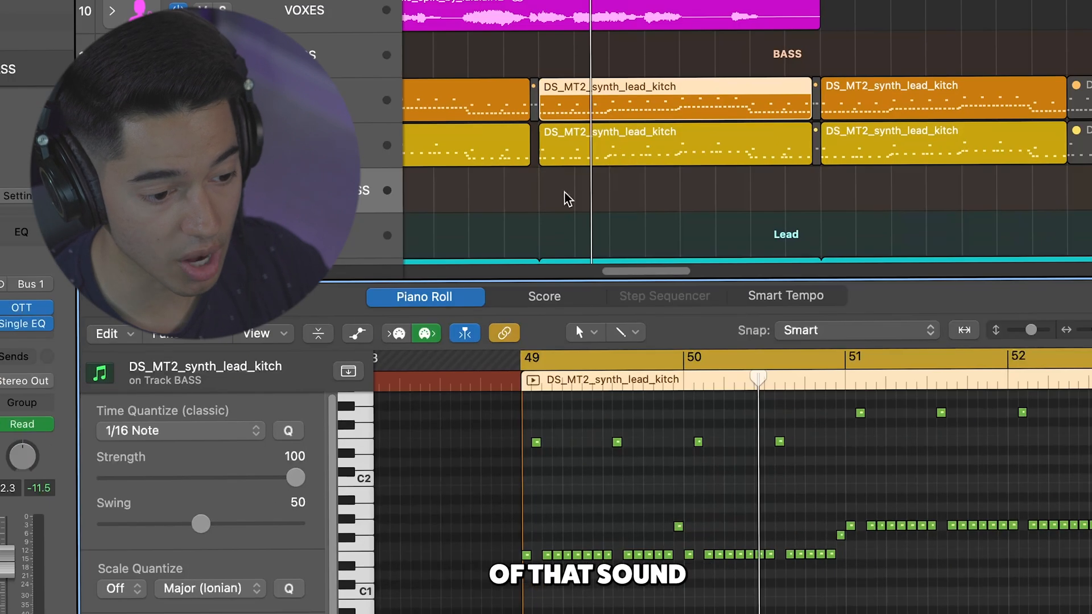
# Step: Create an empty MIDI region on the HOW TO BASS track spanning bars 49 to 57
pyautogui.click(545, 183)
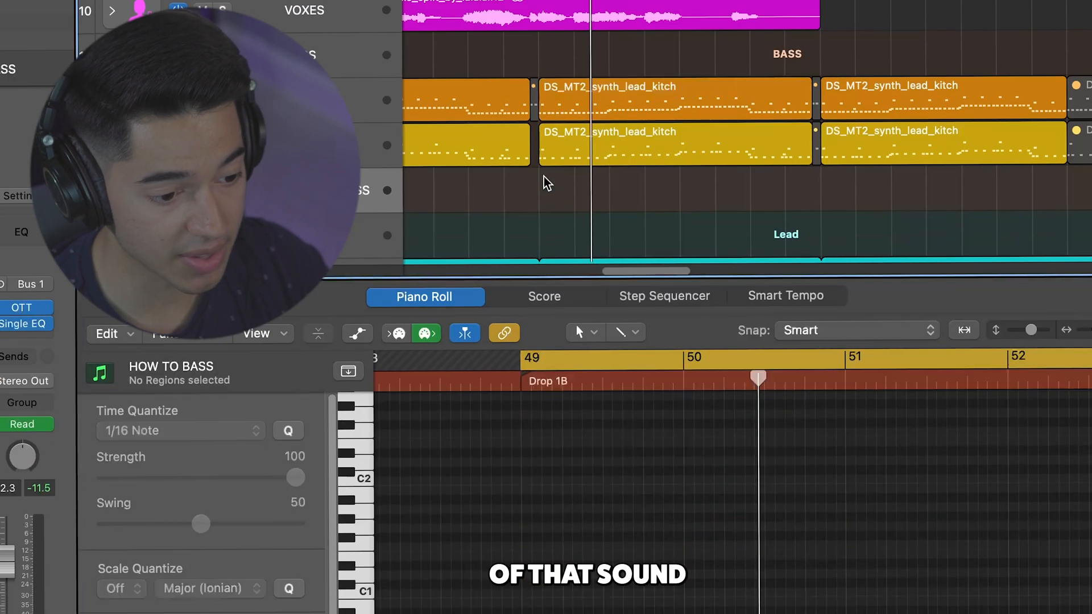
pyautogui.rightClick(545, 183)
pyautogui.click(561, 184)
pyautogui.moveTo(575, 190); pyautogui.dragTo(820, 188)
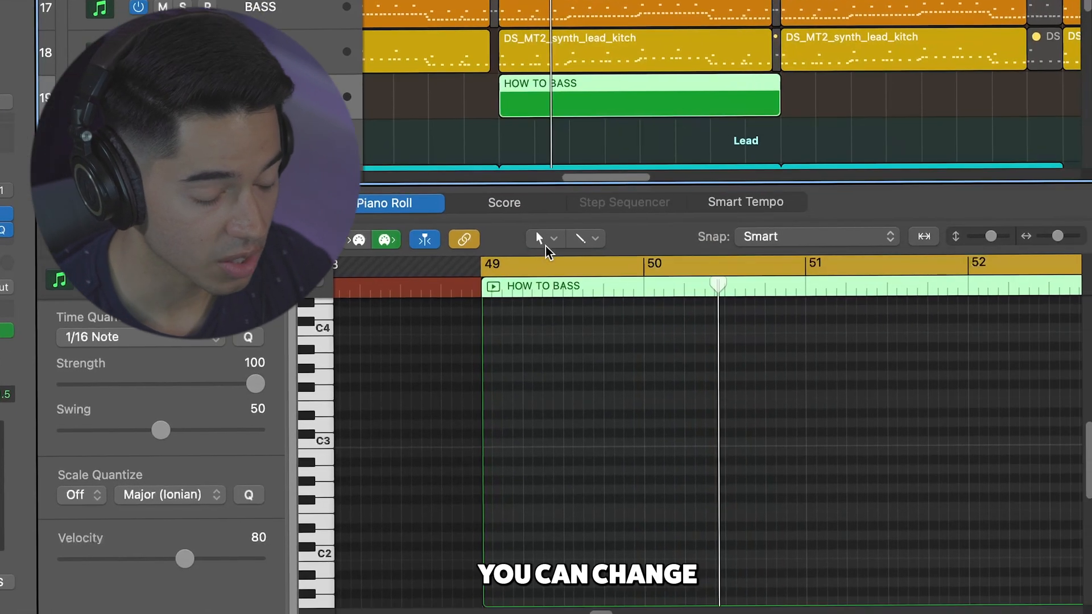
# Step: Paint a short run of notes in the HOW TO BASS region with the Brush Tool and delete that region
pyautogui.click(546, 246)
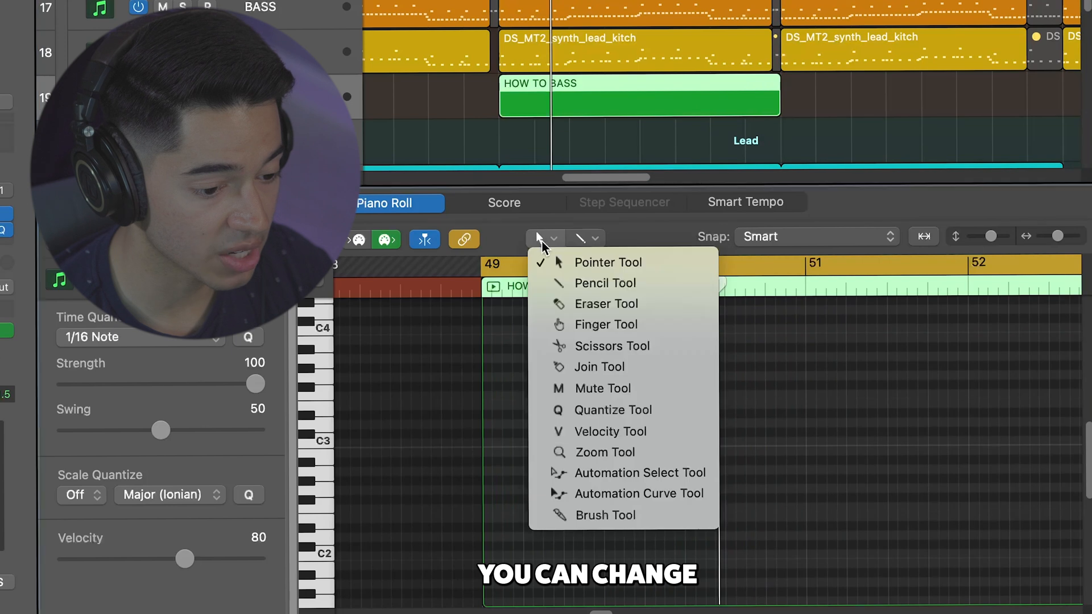
pyautogui.click(591, 515)
pyautogui.moveTo(496, 509); pyautogui.dragTo(589, 509)
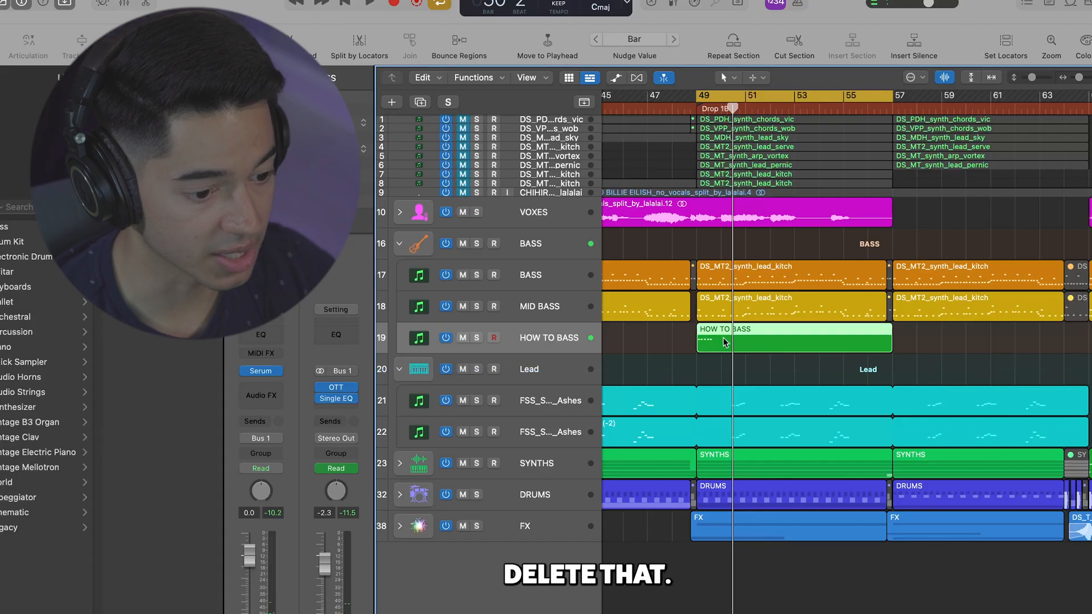
pyautogui.press('Delete')
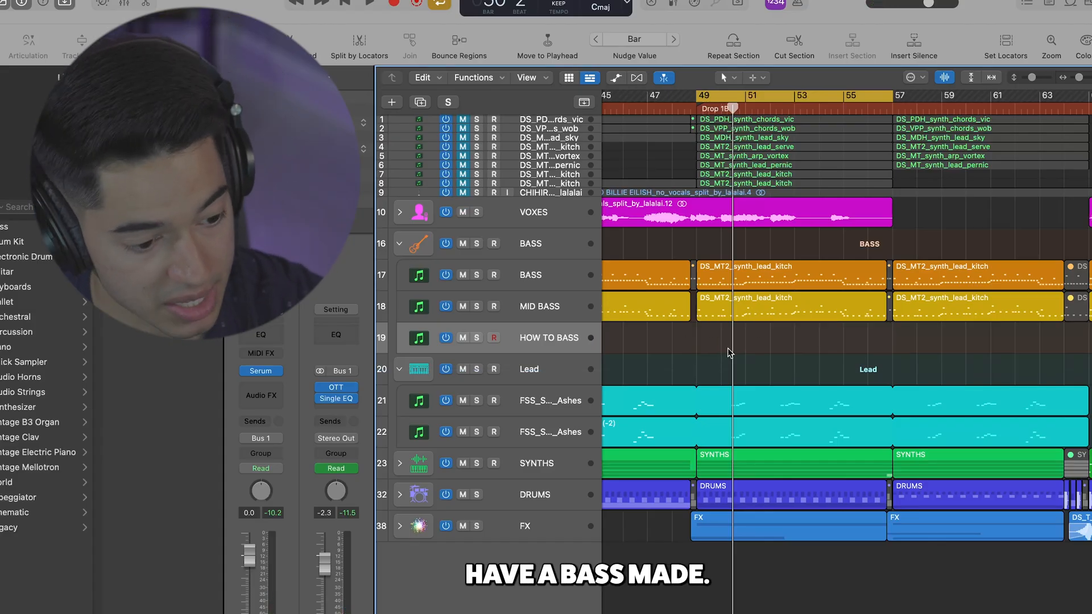
# Step: Open the BASS track's region at bar 49 in the piano roll and switch back to the Pointer Tool
pyautogui.doubleClick(717, 266)
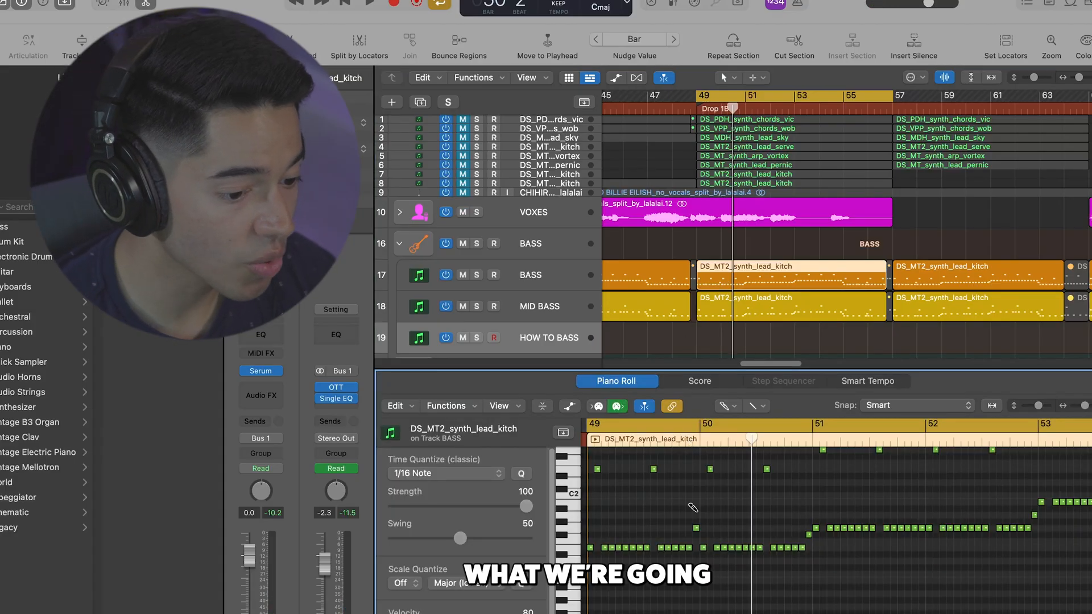
pyautogui.scroll(1, 693, 508)
pyautogui.click(737, 409)
pyautogui.click(755, 420)
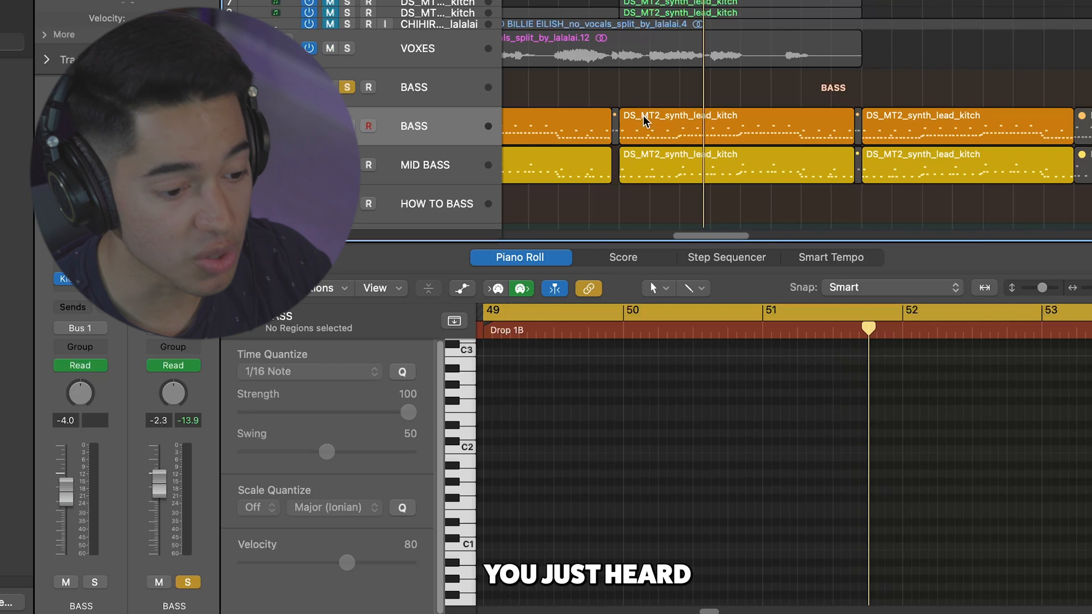
# Step: Select the BASS track's region at bar 49 and open that track's Channel EQ for viewing
pyautogui.click(645, 119)
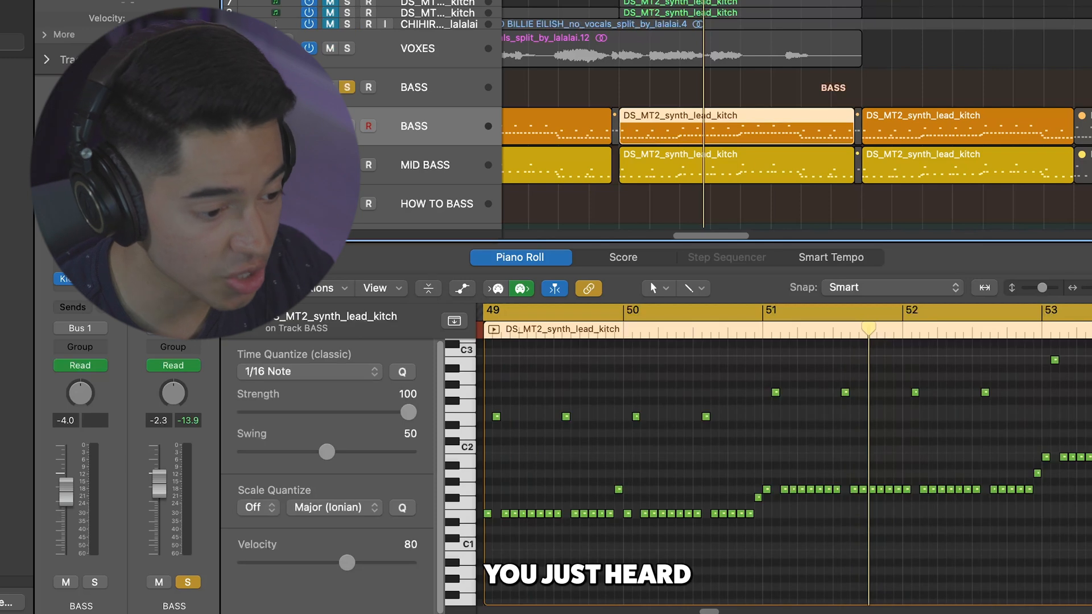
pyautogui.click(173, 128)
pyautogui.moveTo(468, 0); pyautogui.dragTo(528, 152)
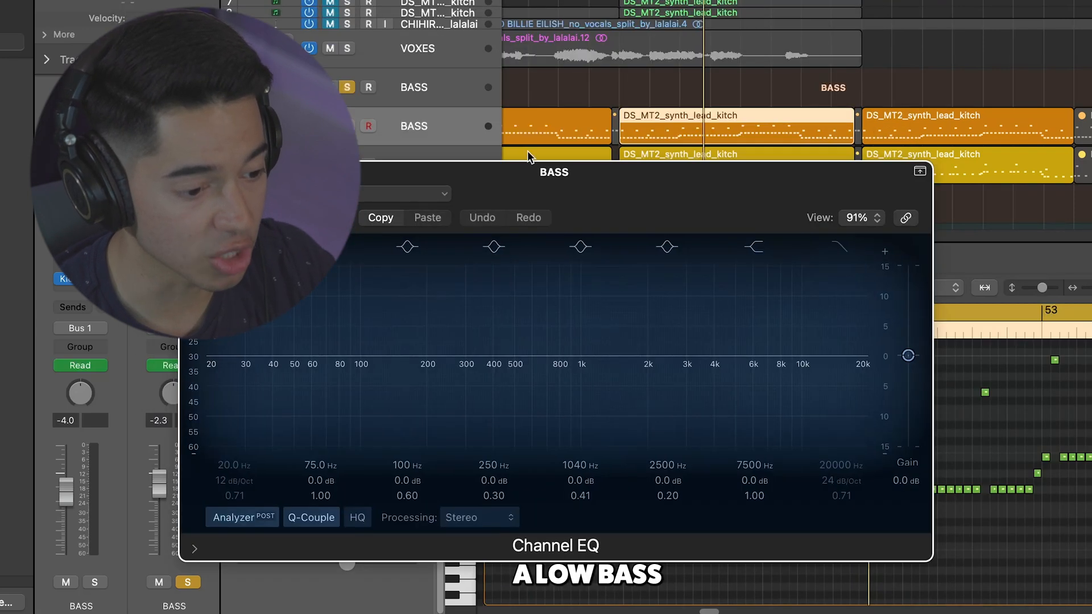
# Step: Solo the BASS track, play the section from bar 49, and switch the solo to the MID BASS track
pyautogui.press('s')
pyautogui.moveTo(619, 196); pyautogui.dragTo(502, 39)
pyautogui.press('space')
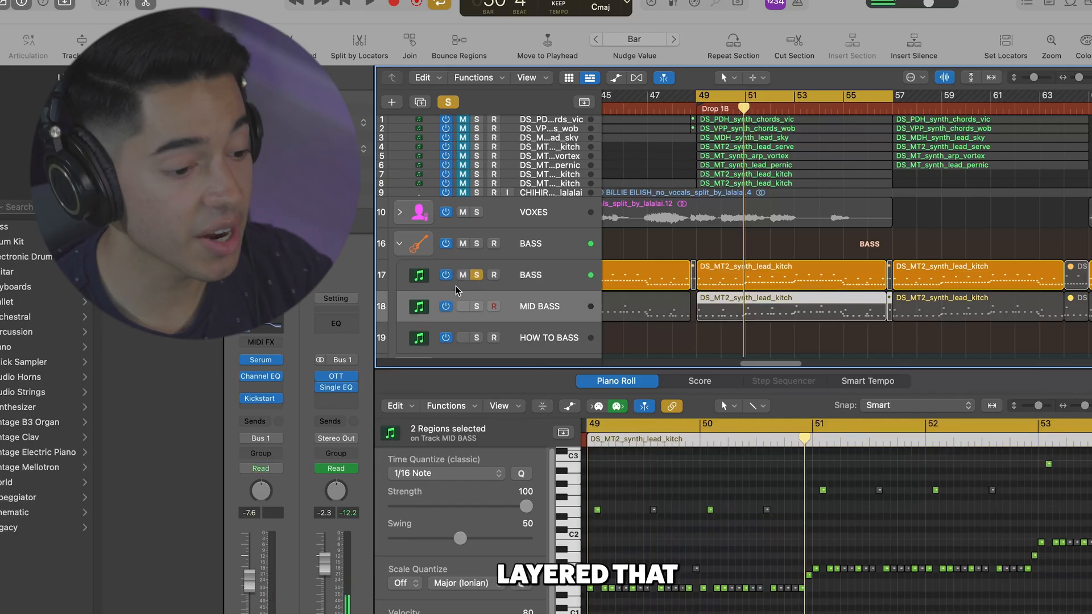
pyautogui.click(475, 275)
pyautogui.click(481, 307)
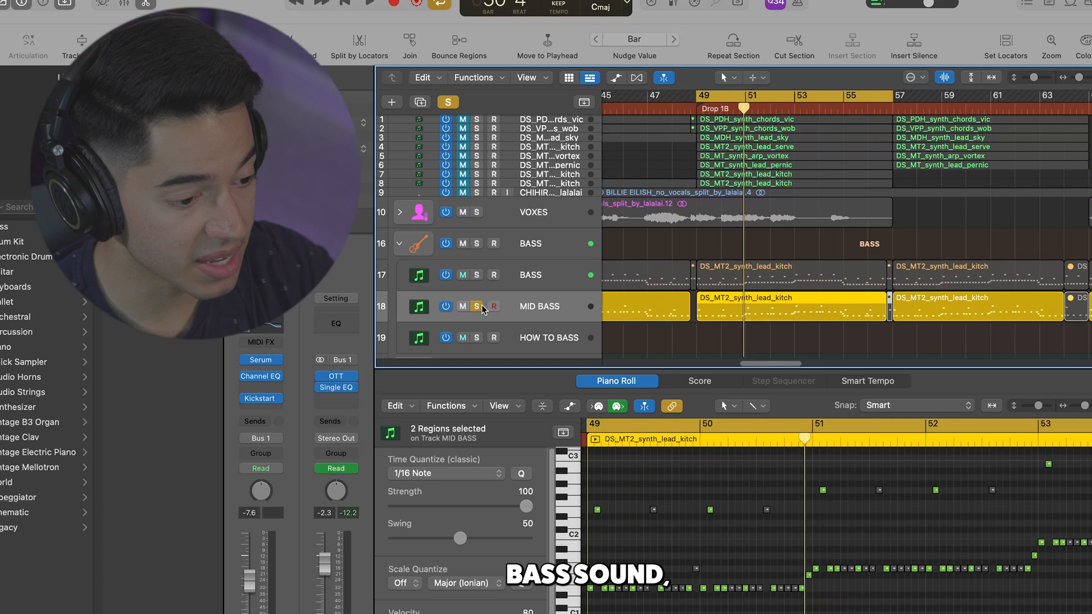
# Step: Check the MID BASS track's Channel EQ curve and compare the note patterns of the BASS and MID BASS regions
pyautogui.click(268, 326)
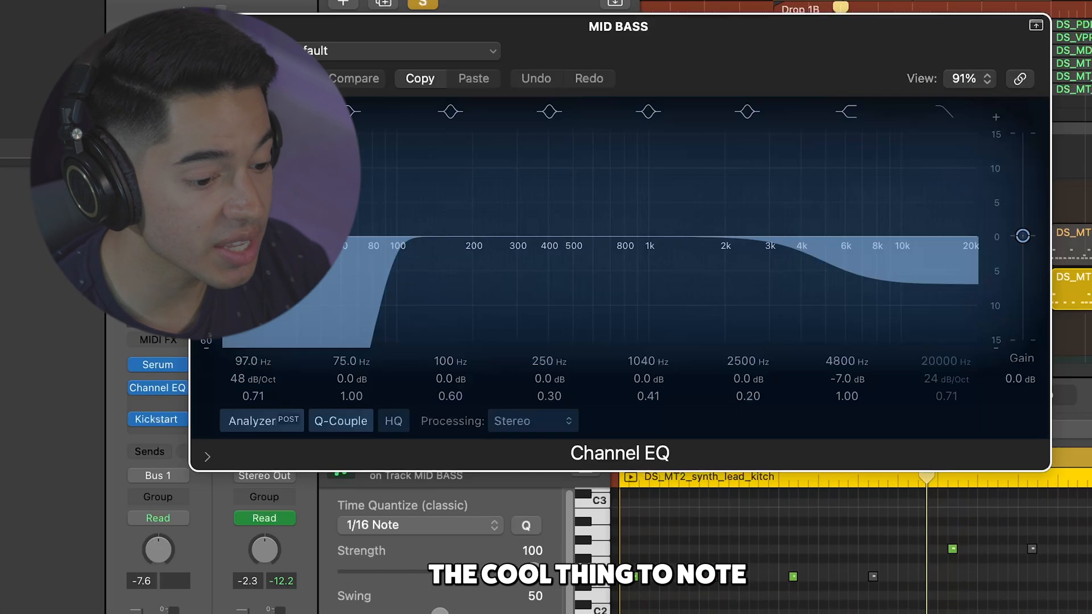
pyautogui.click(323, 167)
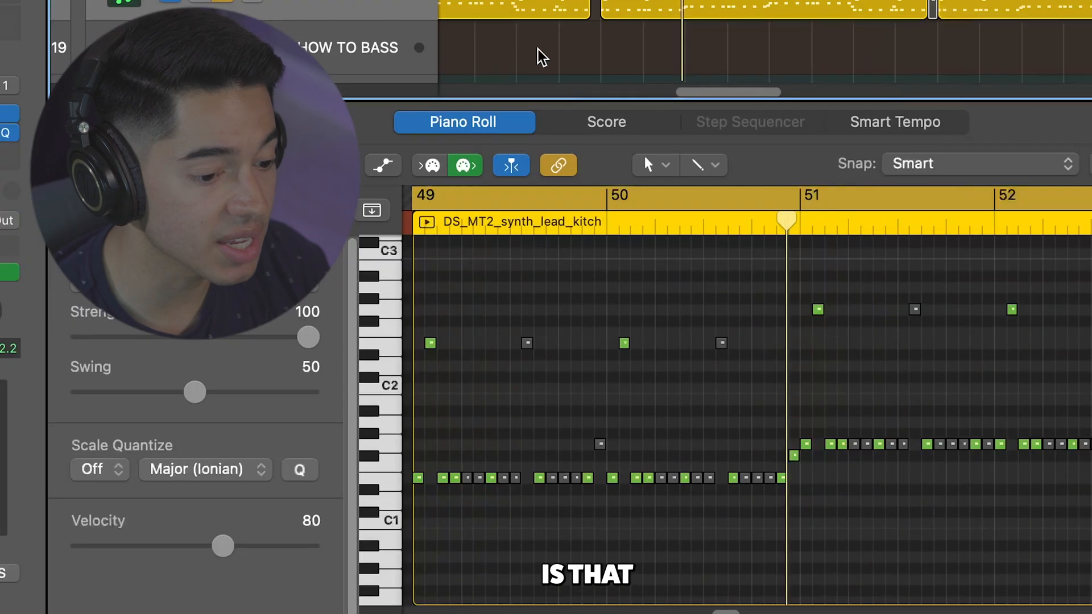
pyautogui.press('Down')
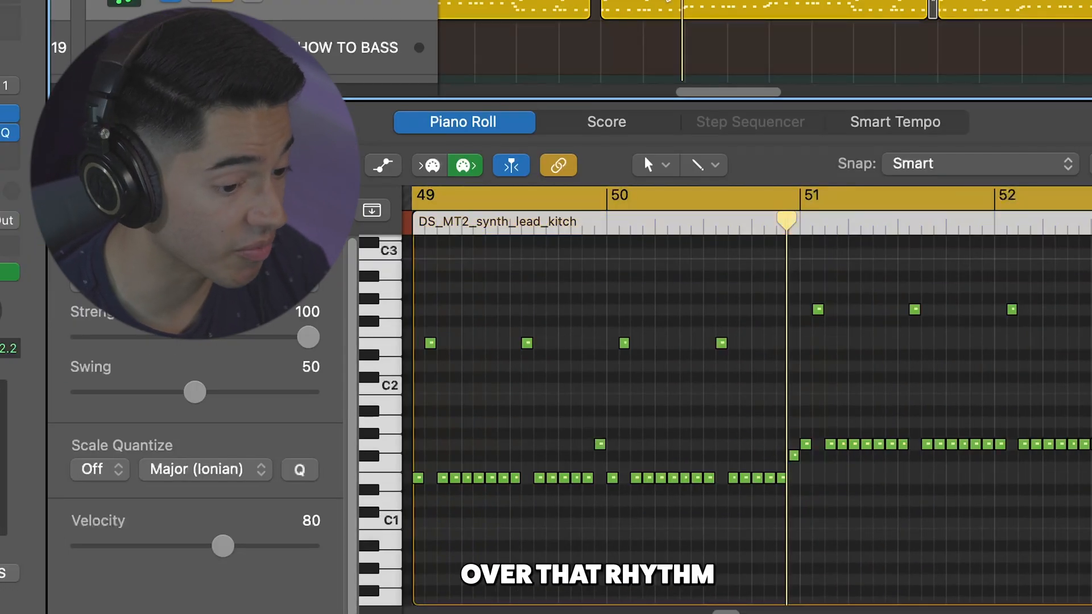
pyautogui.press('Up')
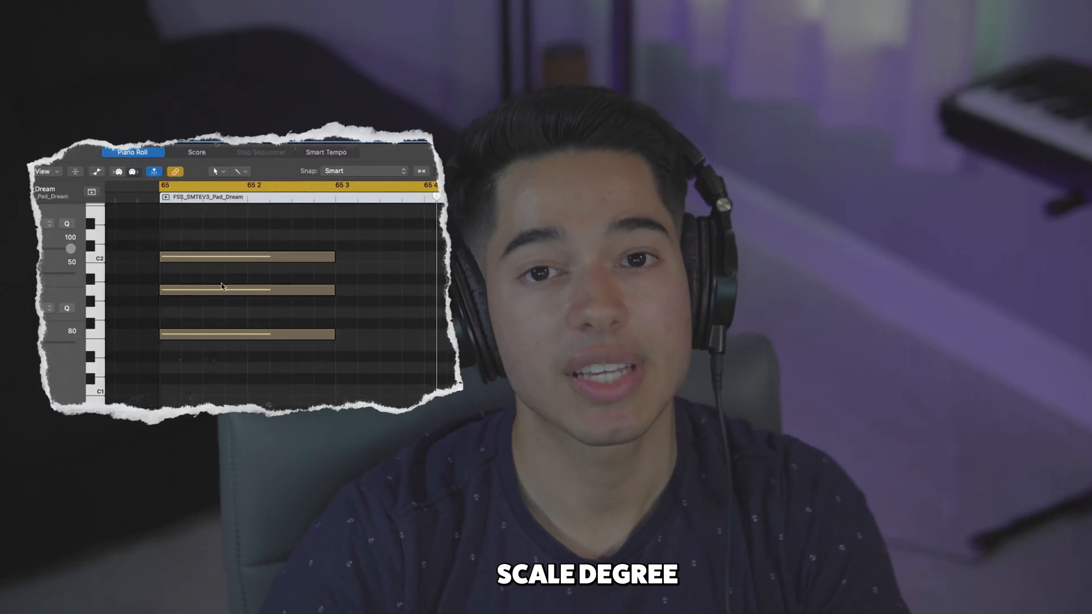
# Step: Lower the middle note of the three-note chord at bar 65 in the Pad_Dream region to G1, a major second above the root
pyautogui.moveTo(293, 289); pyautogui.dragTo(293, 311)
pyautogui.click(351, 286)
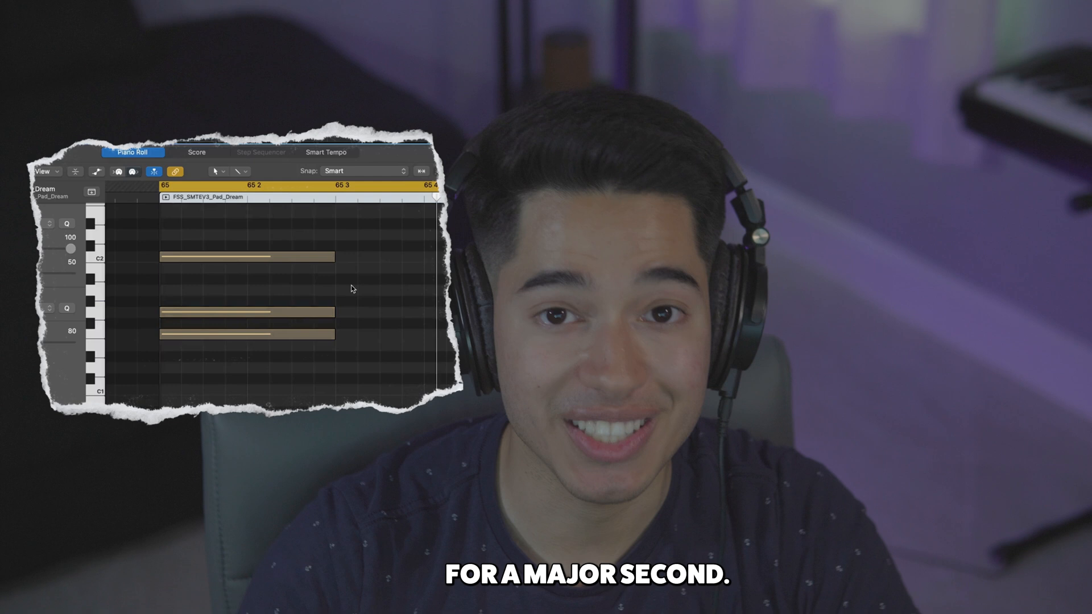